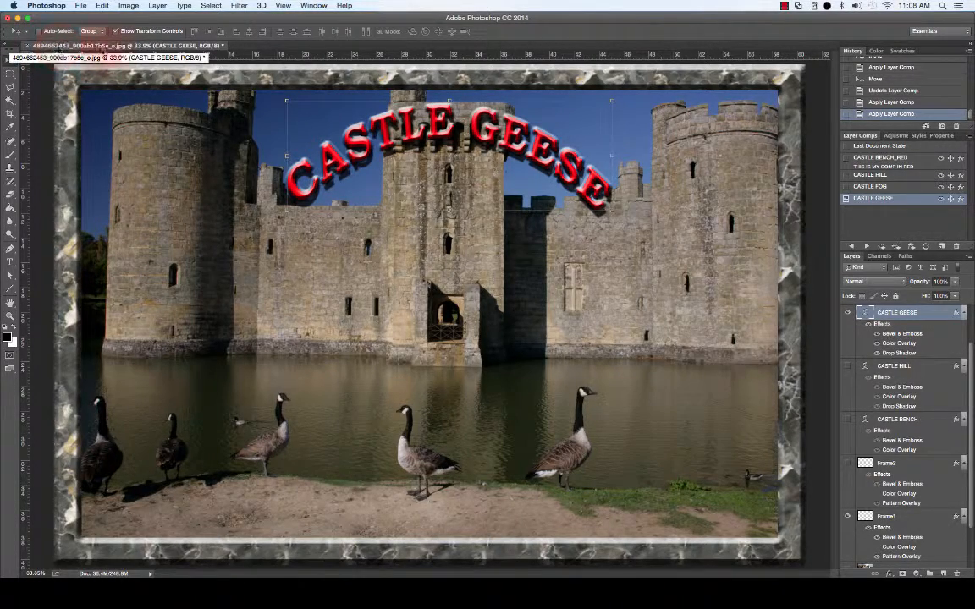
Step: Bring Adobe Bridge forward, showing the Castles stock photo folder
left_click(822, 571)
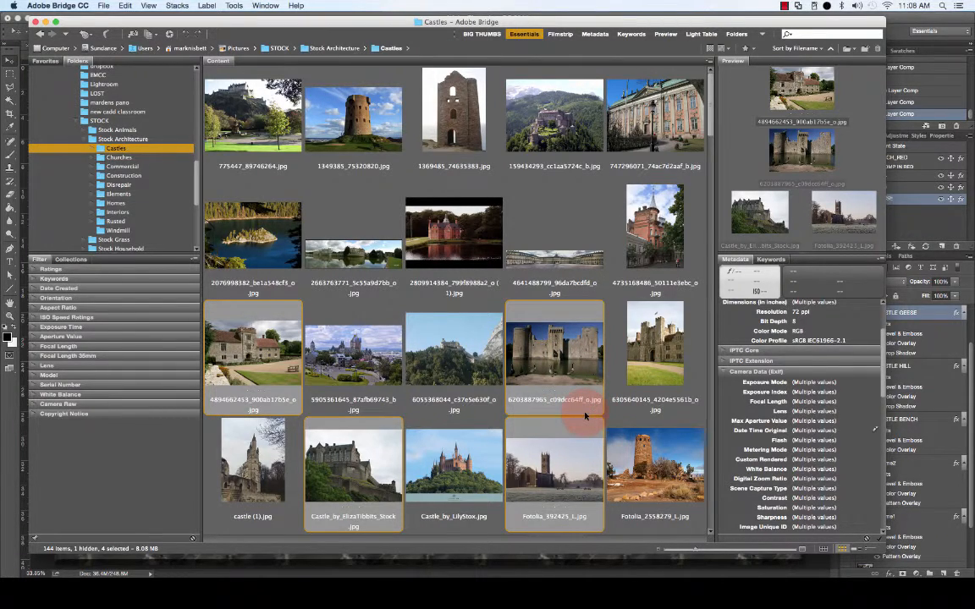
Step: Switch back to the Castle Geese composite in Photoshop and open the File menu
left_click(899, 15)
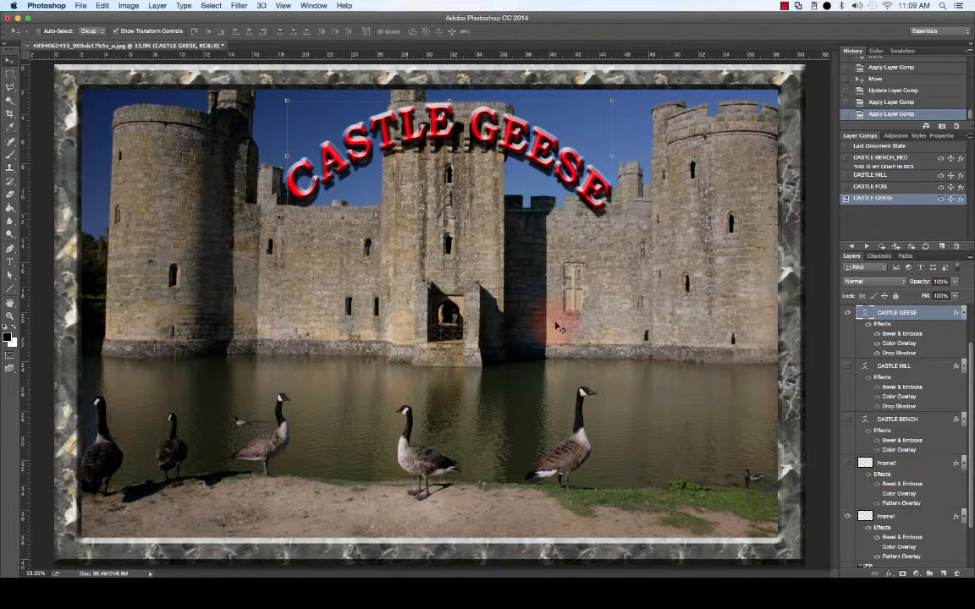
left_click(81, 7)
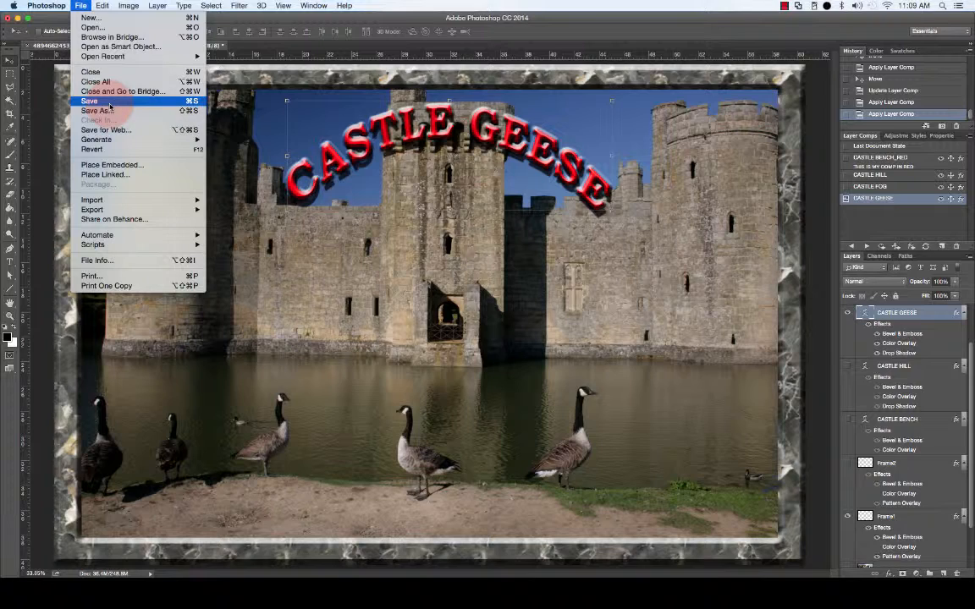
Step: Open File > Save As for the Castle Geese composite in layered Photoshop format
left_click(271, 42)
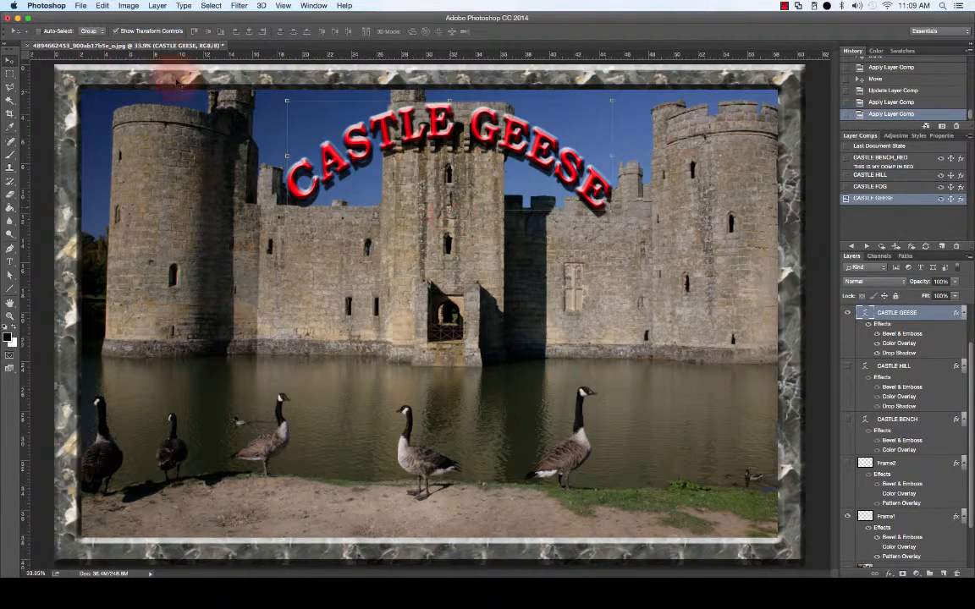
left_click(79, 6)
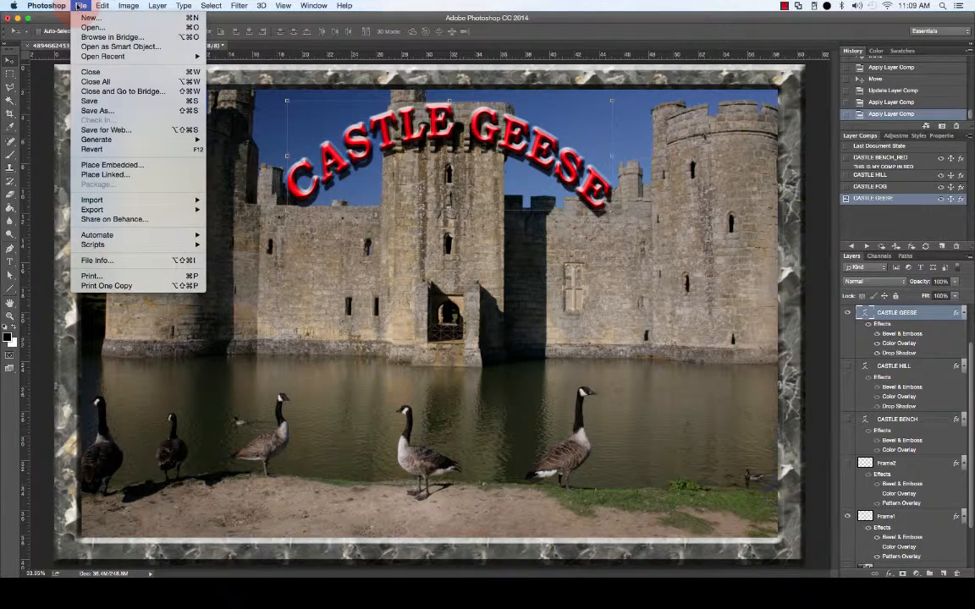
left_click(122, 111)
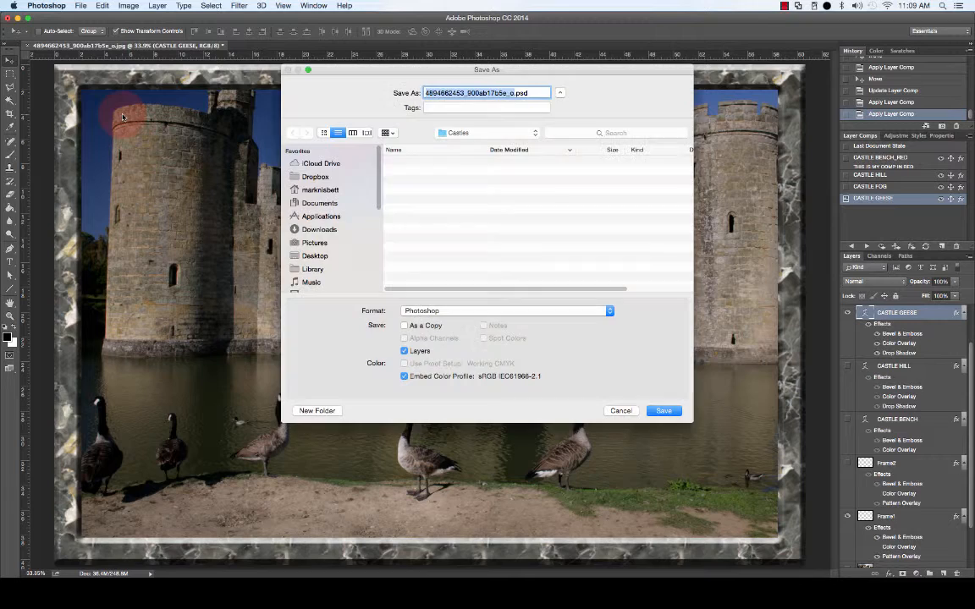
Step: Create a new ASSIGNMENT1 folder on the Desktop as the save destination
left_click(318, 255)
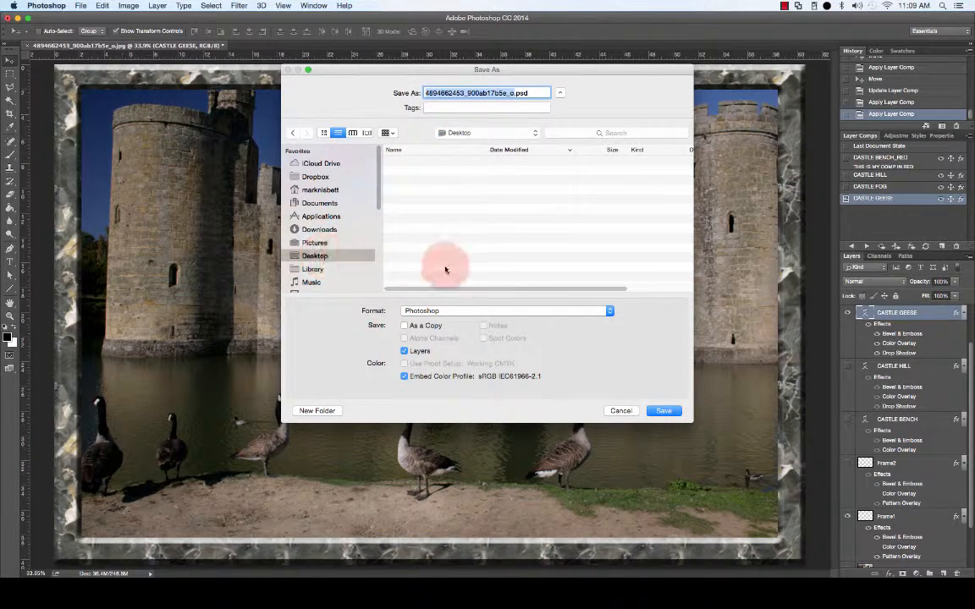
left_click(335, 407)
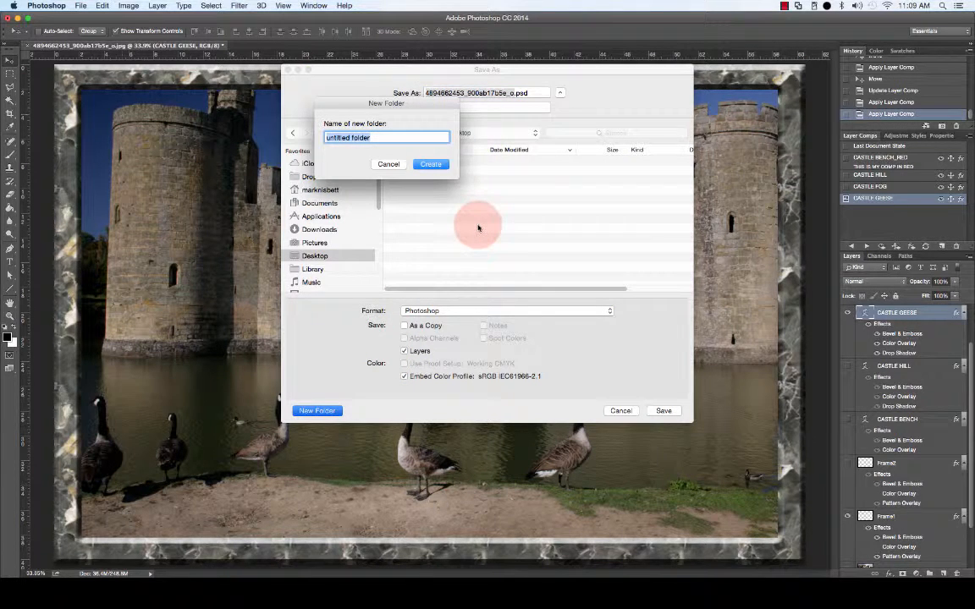
type("ASSIGNMENT")
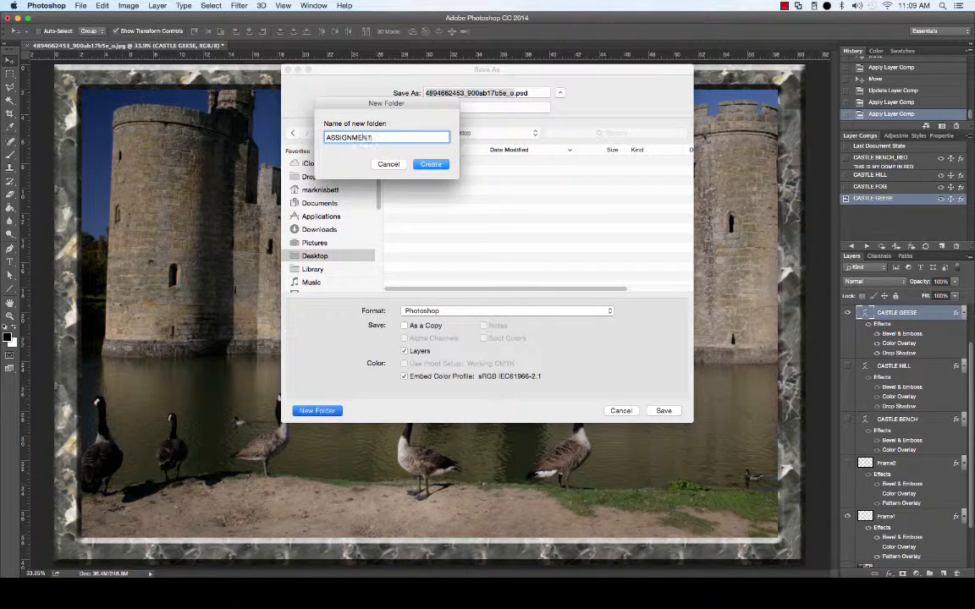
type("1")
key("Return")
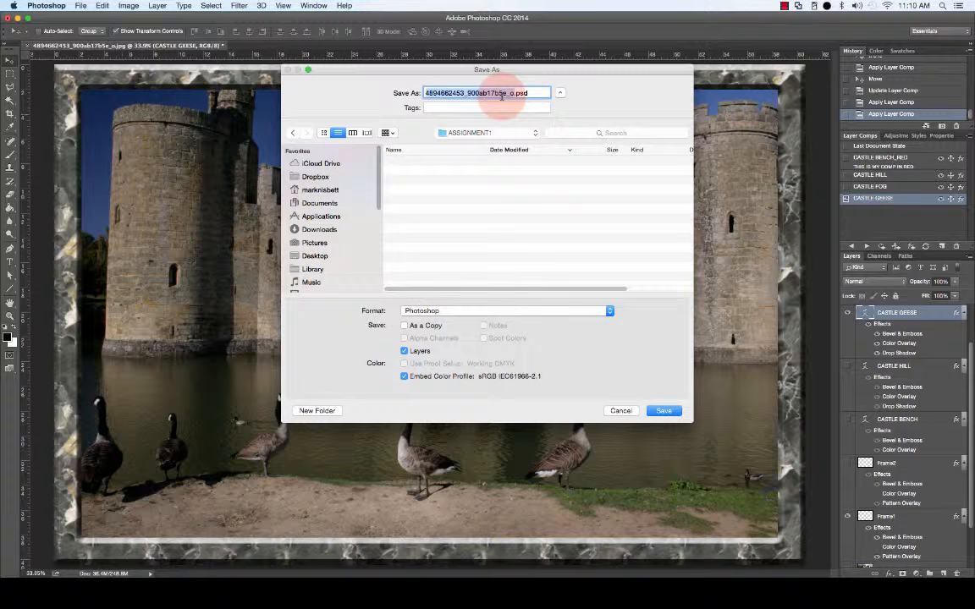
Step: Name the file CAD234_, the student's name, then _ASGN1, keeping the .psd extension
type("CAD2")
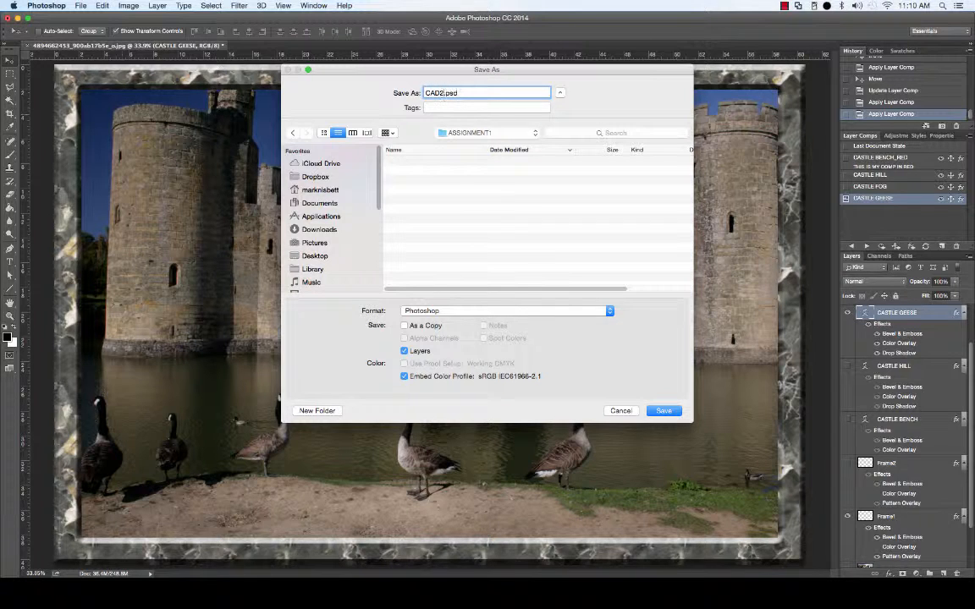
type("34_")
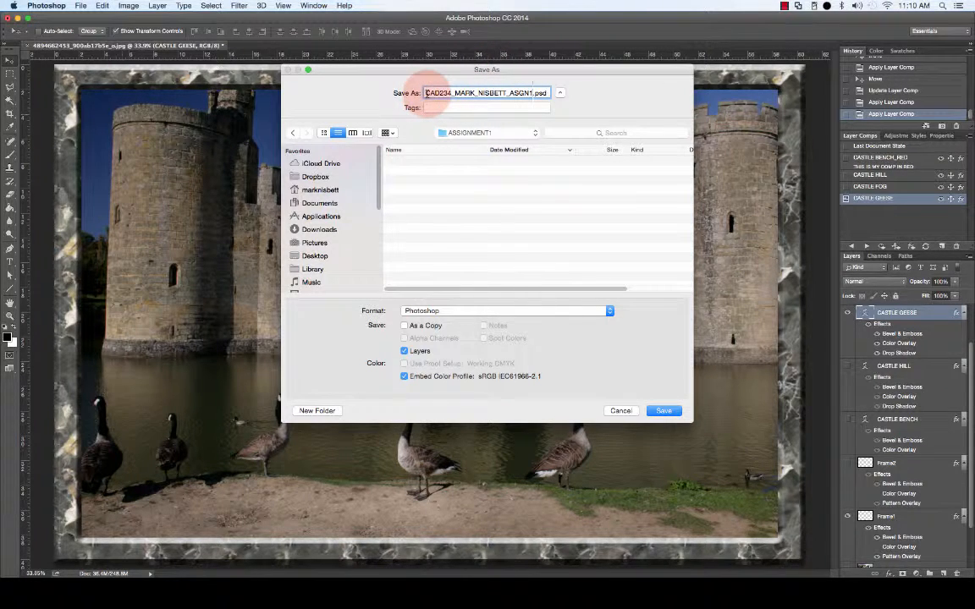
left_click_drag(426, 93, 450, 93)
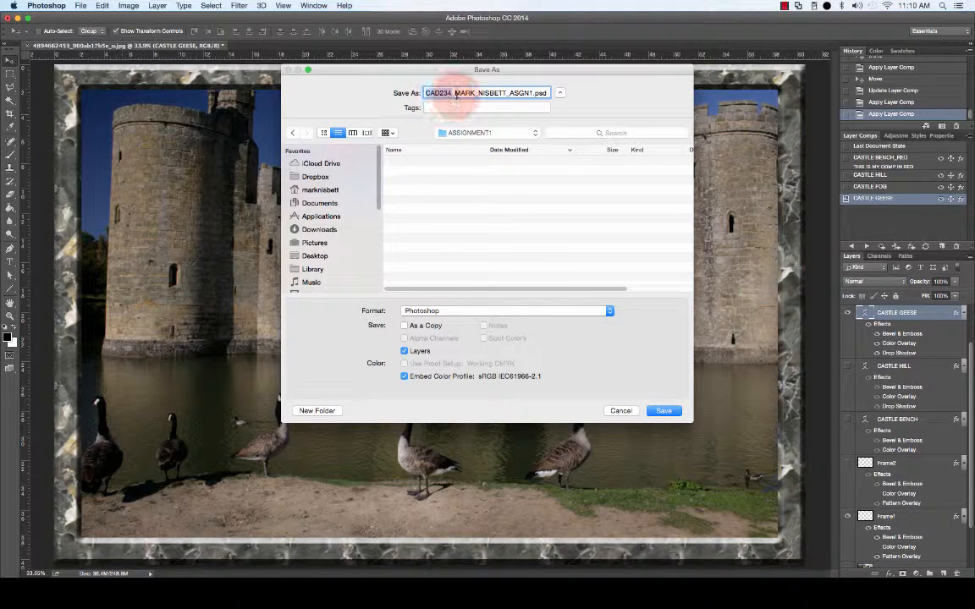
left_click_drag(454, 93, 531, 93)
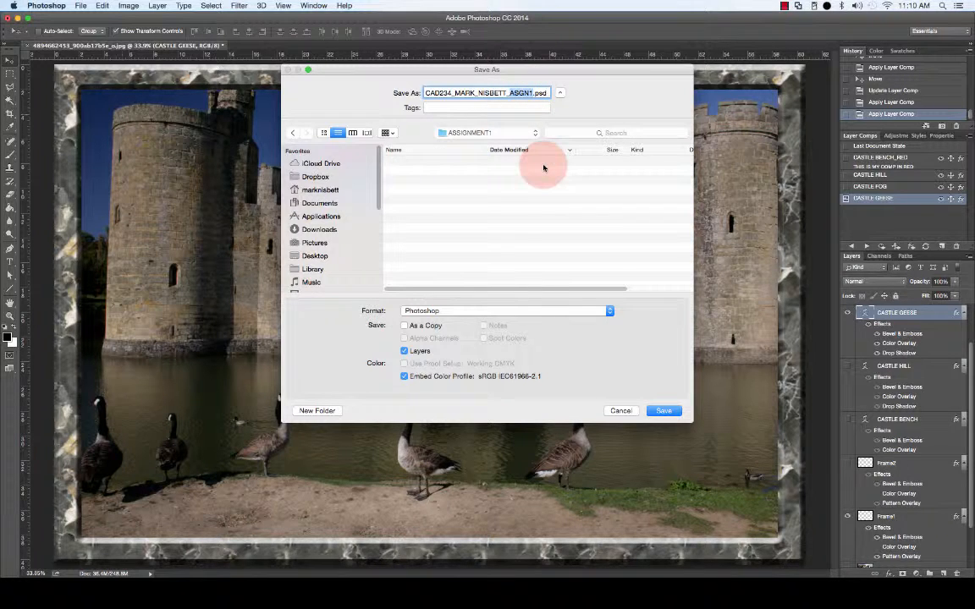
Step: Save the layered PSD with Maximize Compatibility on, then switch to Finder
left_click(664, 411)
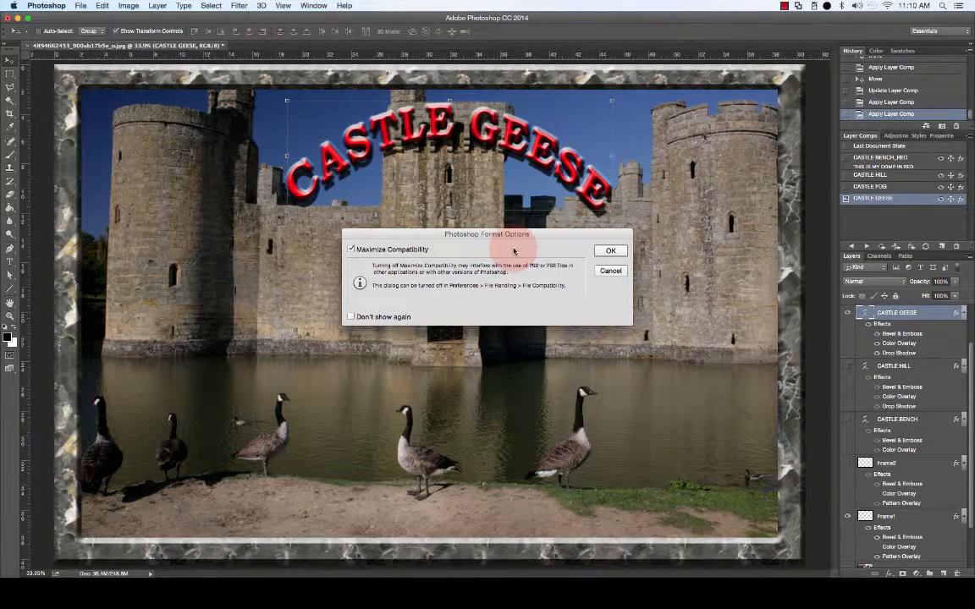
left_click(611, 252)
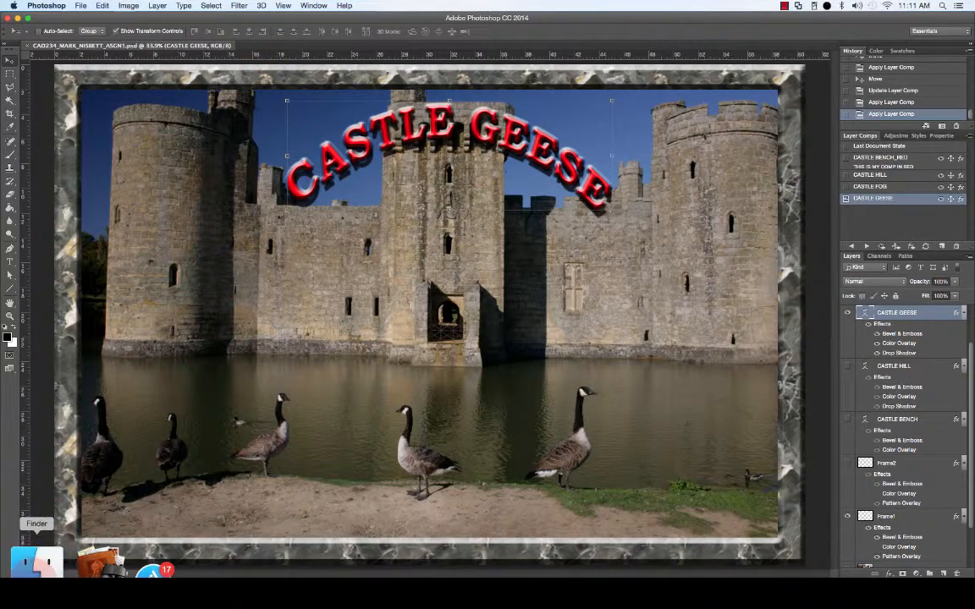
left_click(43, 561)
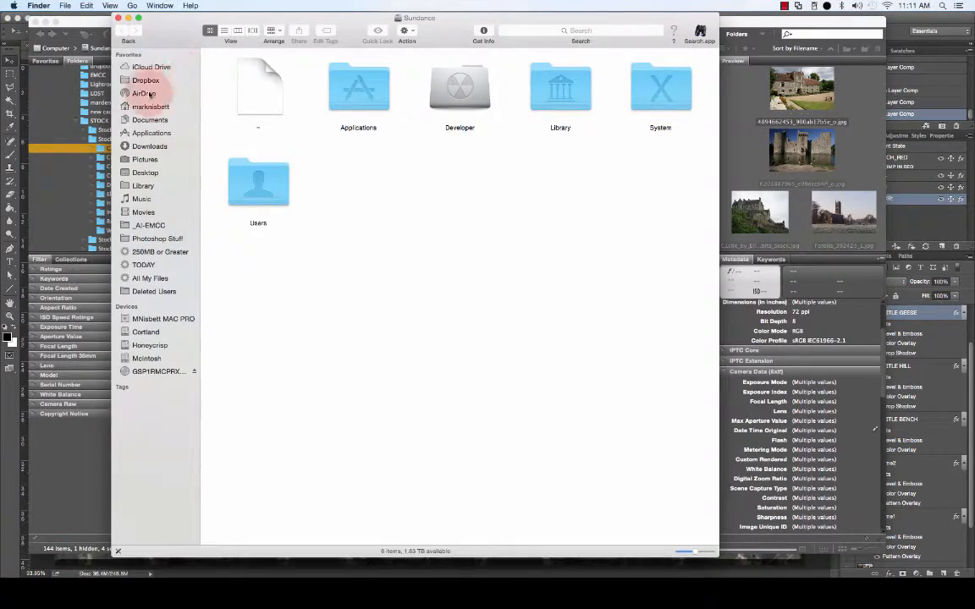
Step: Open Desktop > ASSIGNMENT1 in Finder to confirm the 169.2 MB PSD is there
left_click(147, 174)
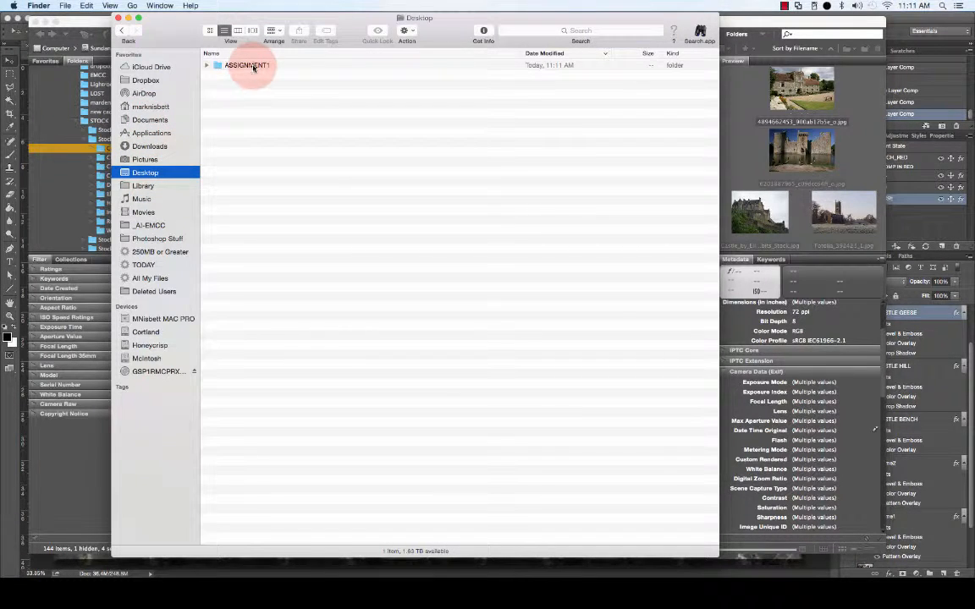
left_click(252, 67)
double_click(252, 67)
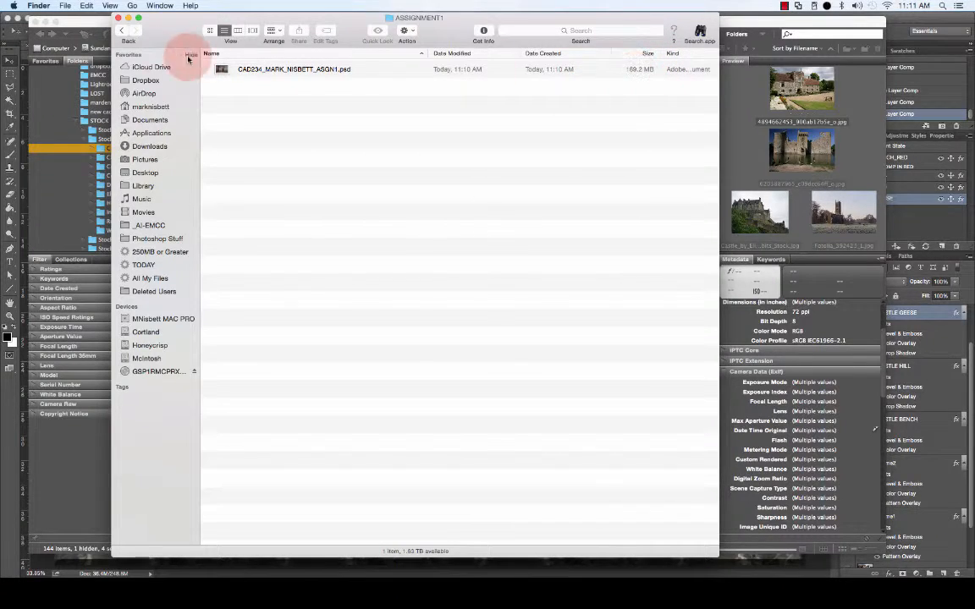
Step: Close the Finder and Bridge windows to get back to the saved composite
left_click(118, 18)
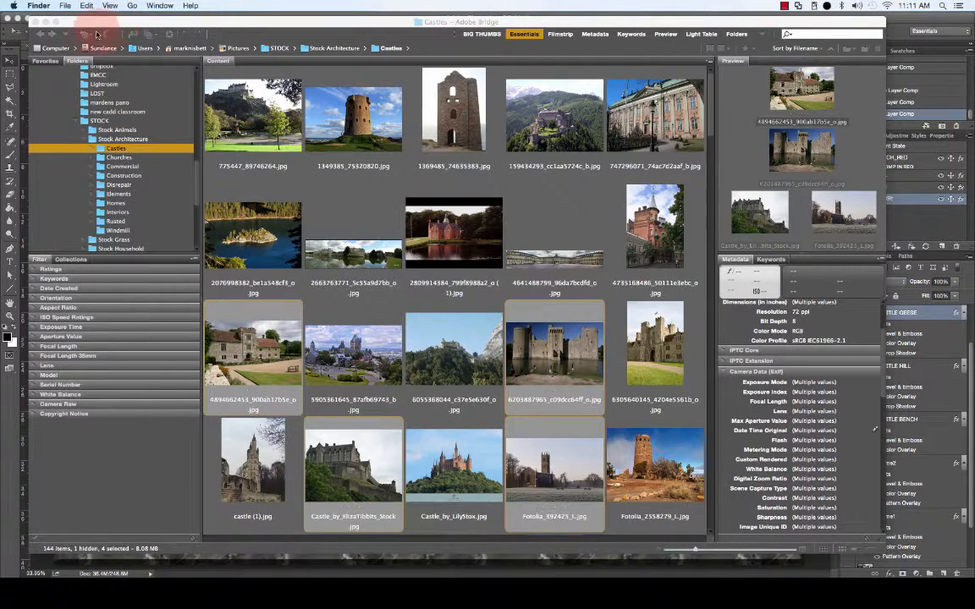
left_click(23, 23)
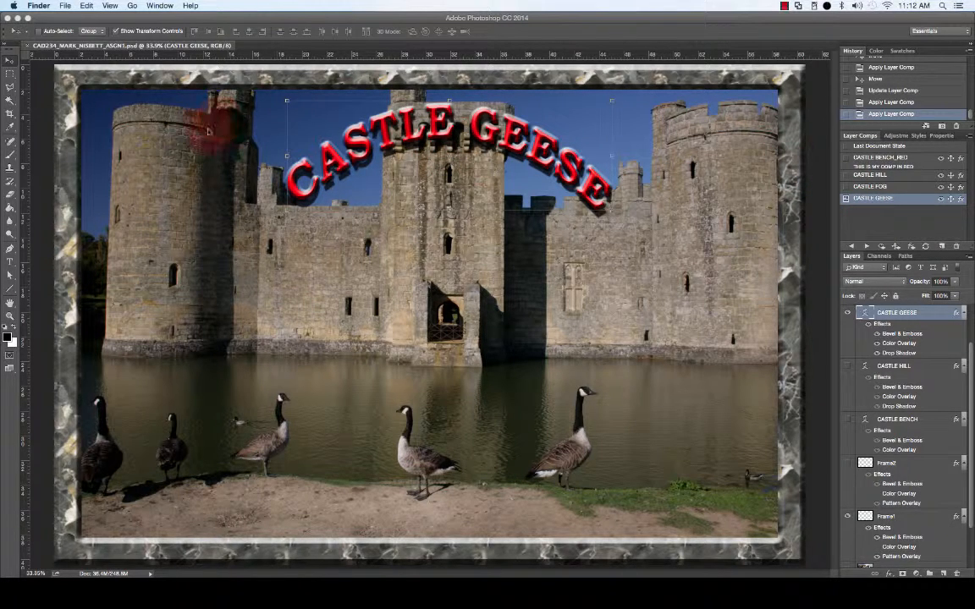
Step: Activate Photoshop and point to File > Scripts to reach Layer Comps to Files
left_click(250, 30)
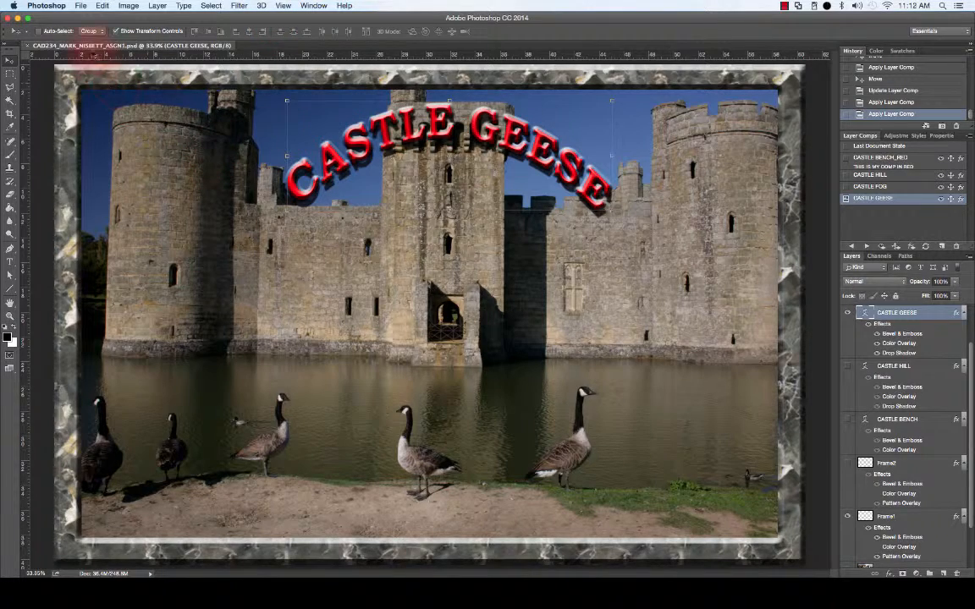
left_click(79, 6)
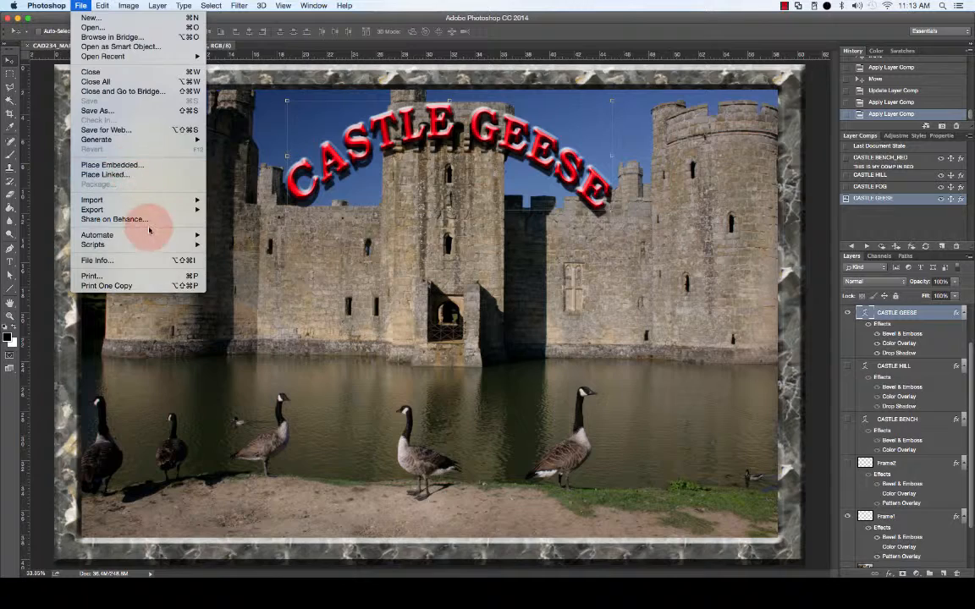
mouse_move(157, 238)
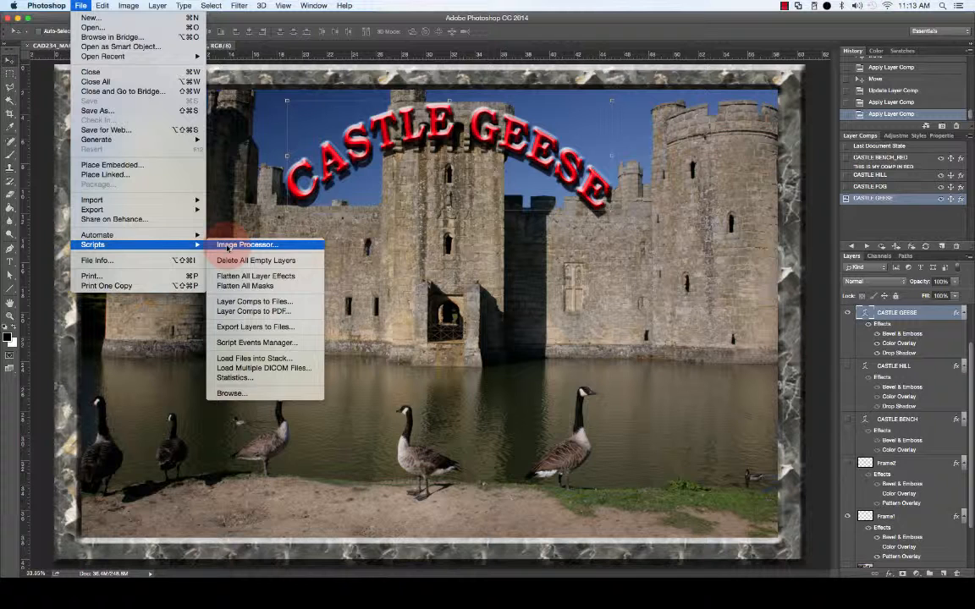
Step: Run Layer Comps to Files with Desktop/ASSIGNMENT1 as destination and verify the file name prefix
left_click(286, 303)
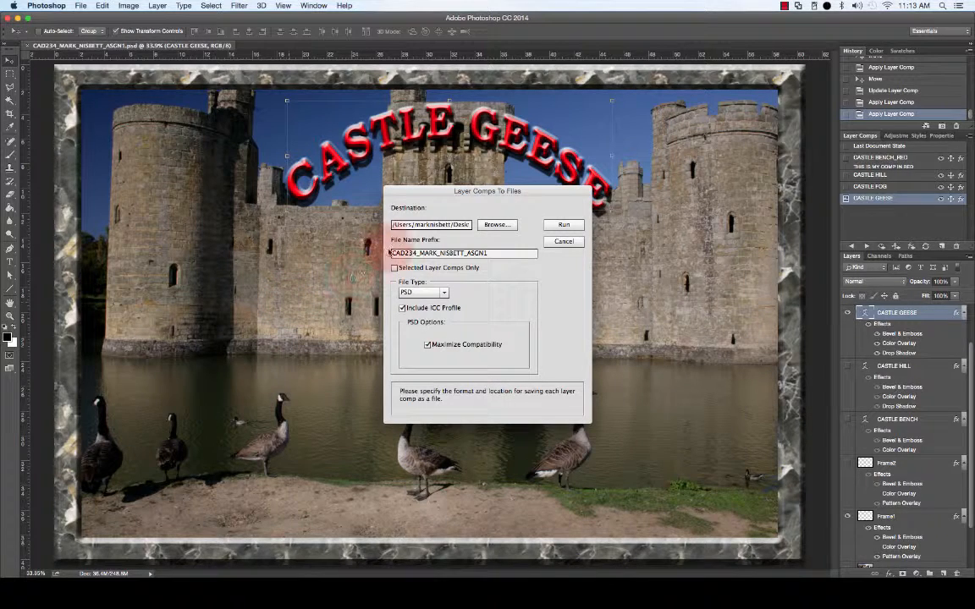
left_click(500, 225)
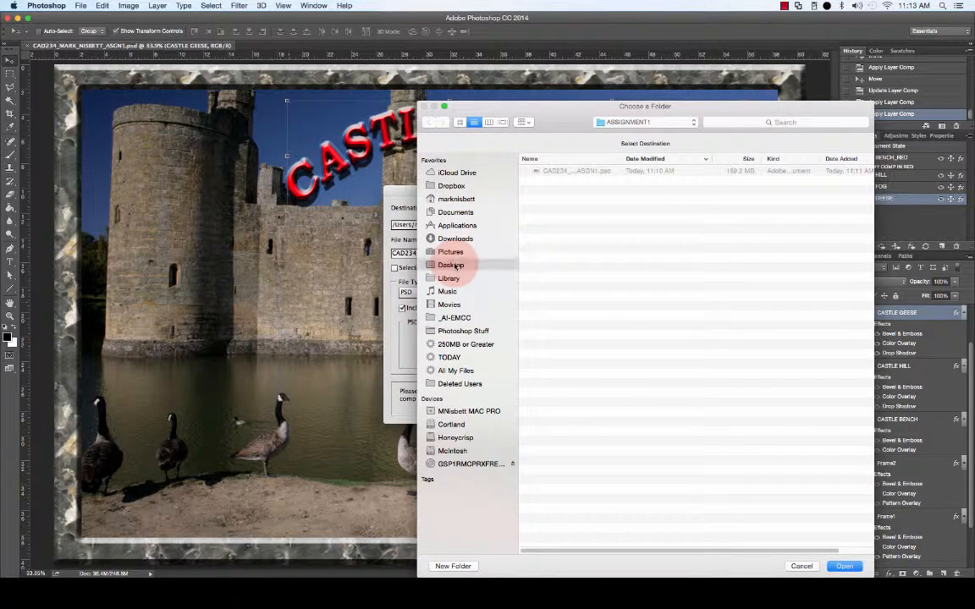
left_click(455, 264)
double_click(560, 169)
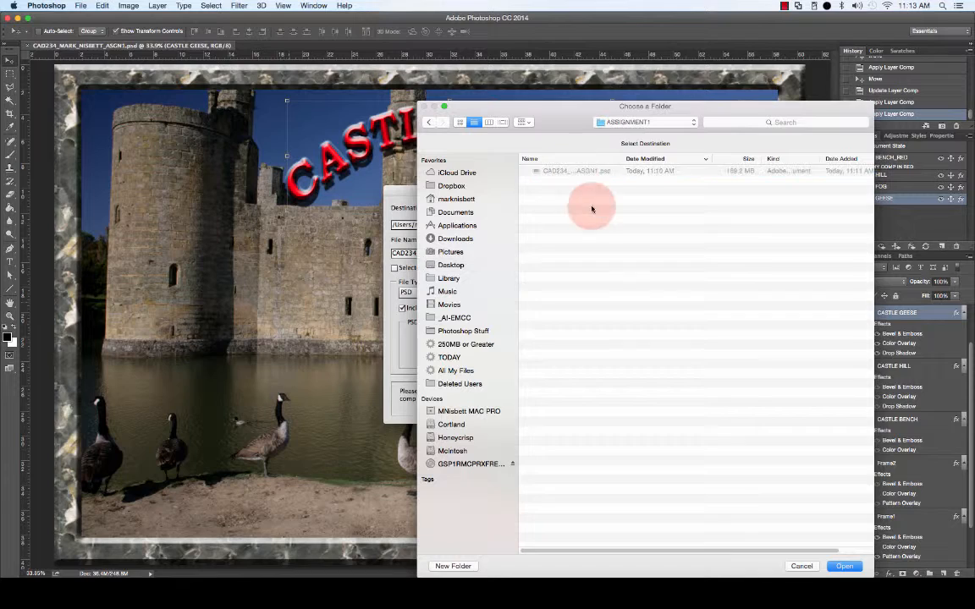
left_click(845, 565)
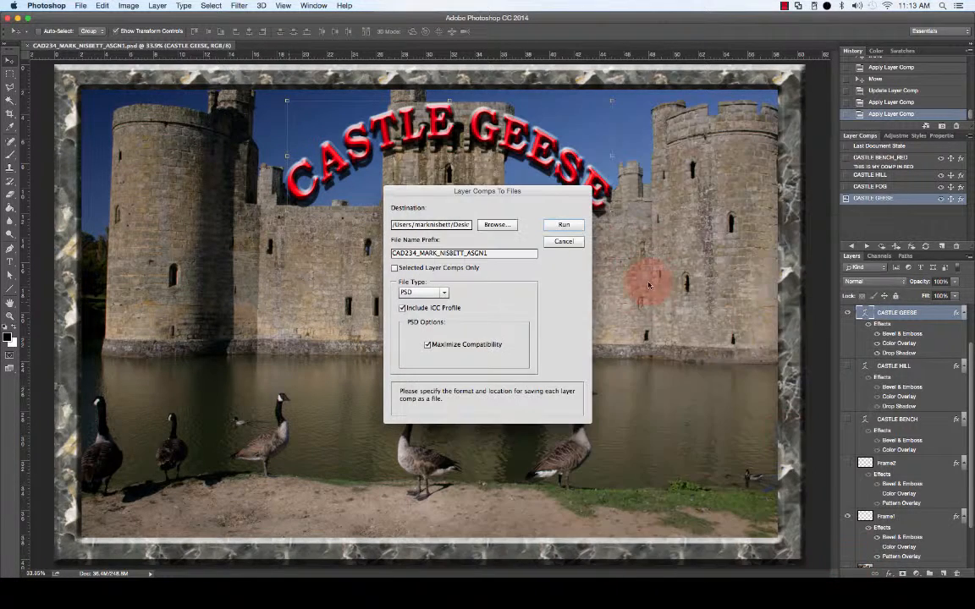
left_click_drag(408, 225, 471, 226)
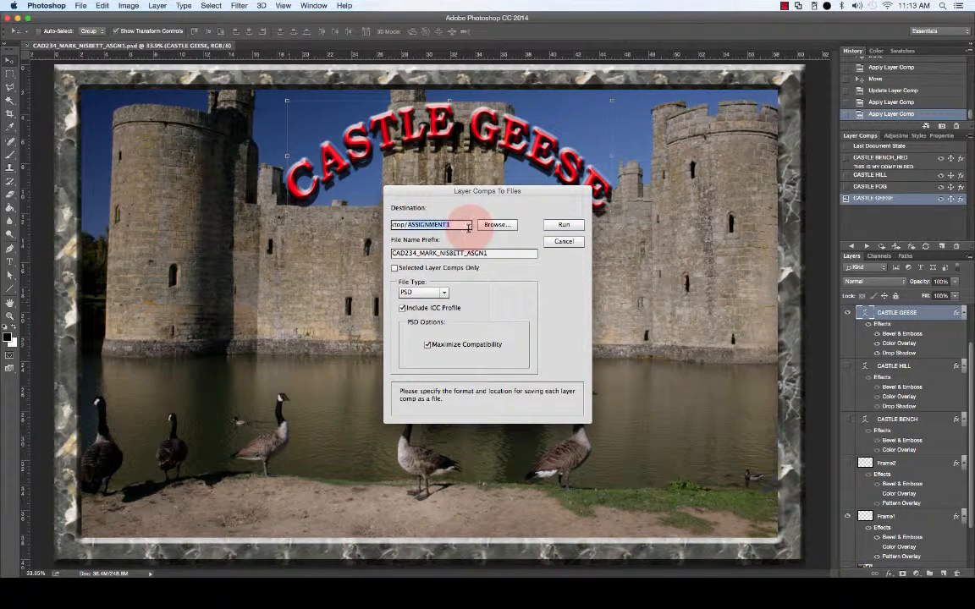
left_click(507, 255)
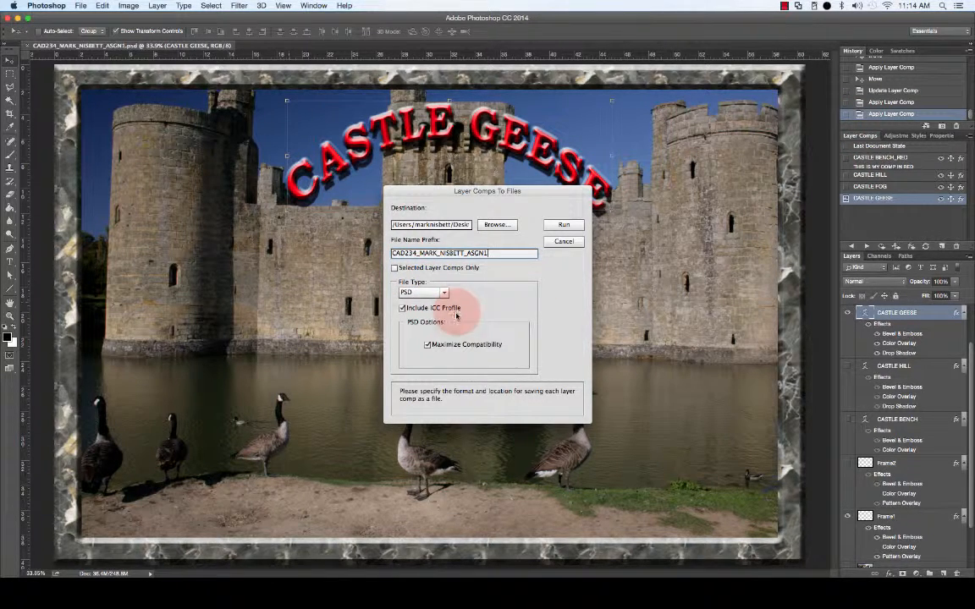
Step: Set the Layer Comps To Files output to JPEG with quality 12
left_click(443, 293)
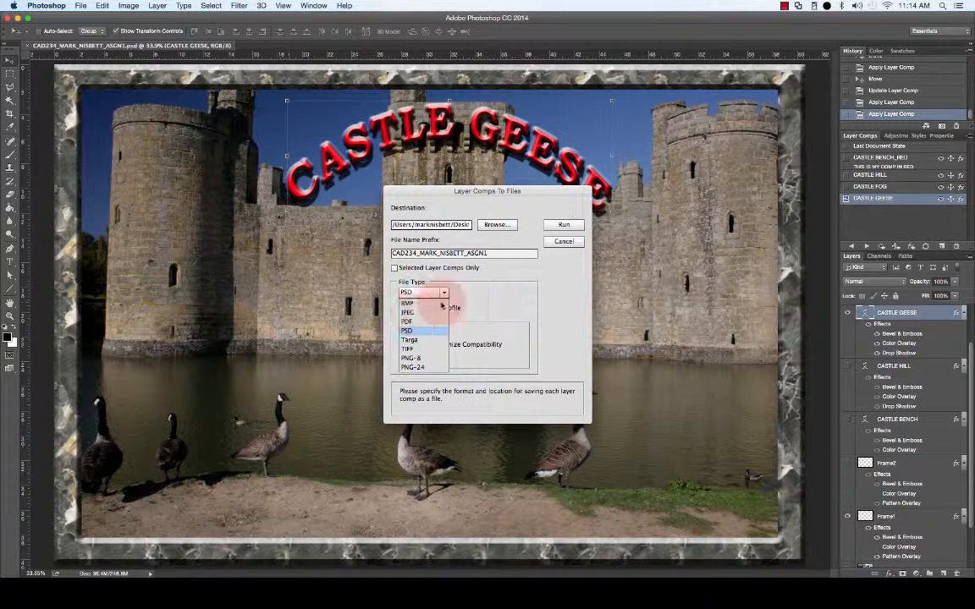
left_click(496, 293)
left_click(444, 295)
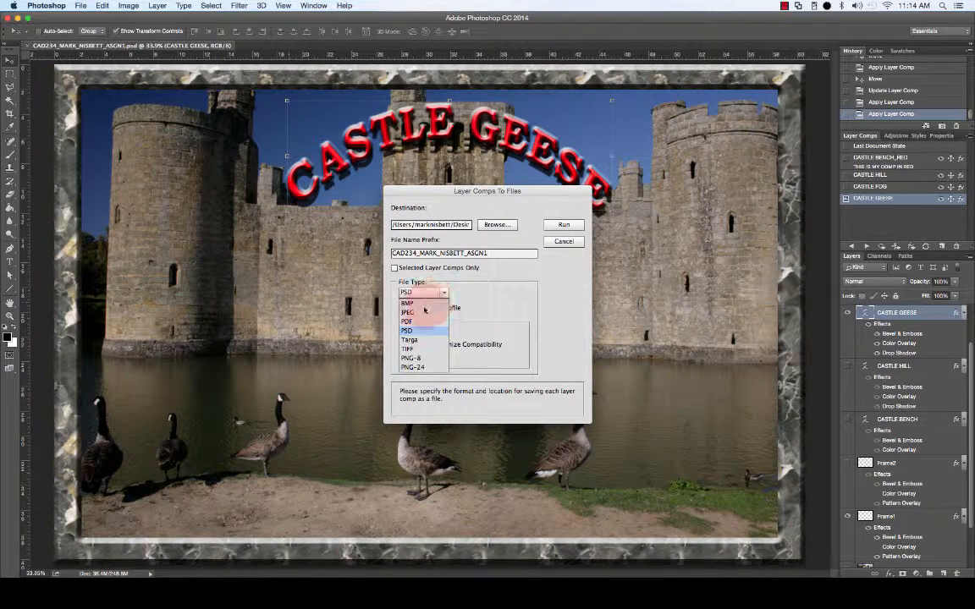
left_click(416, 312)
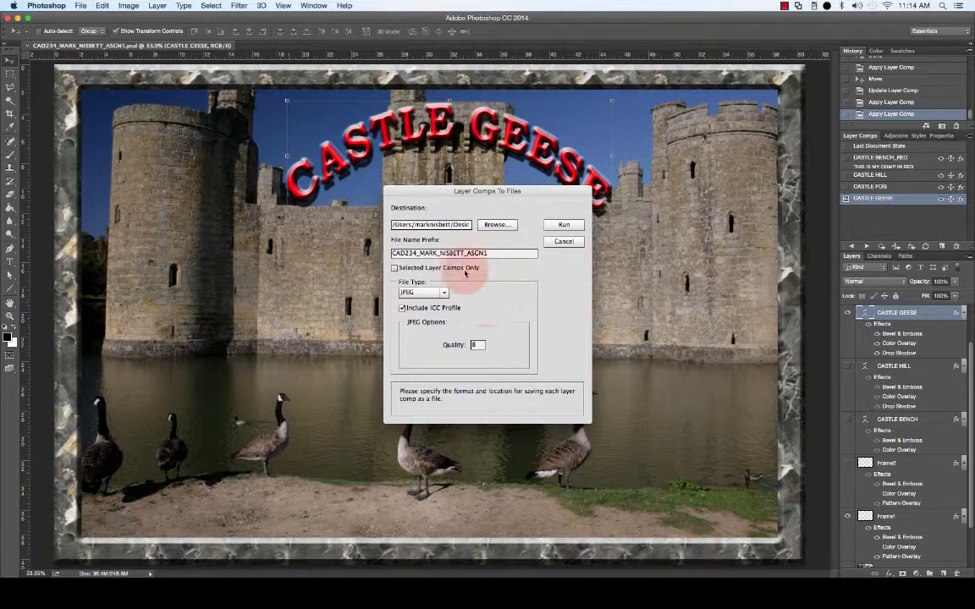
double_click(477, 345)
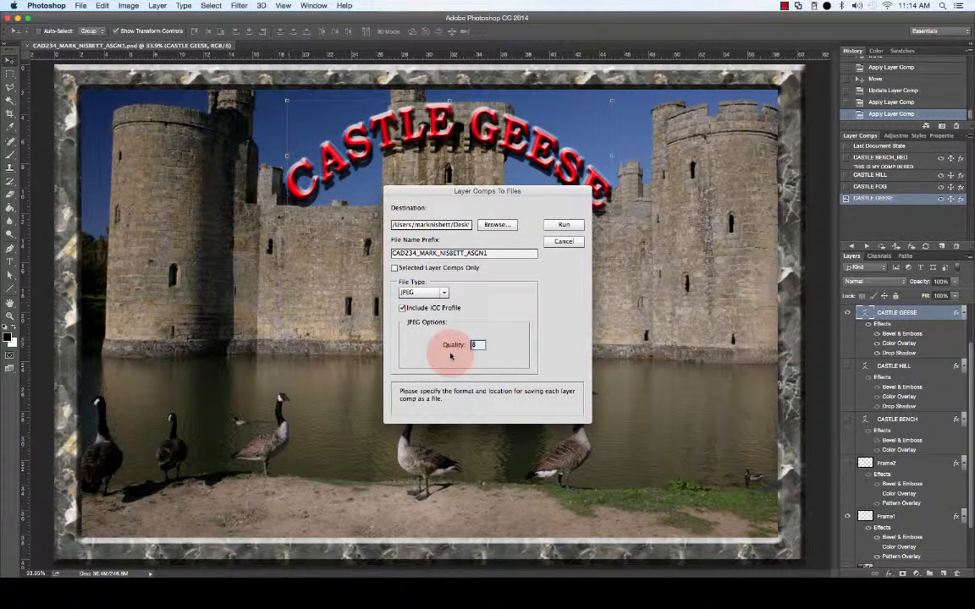
type("12")
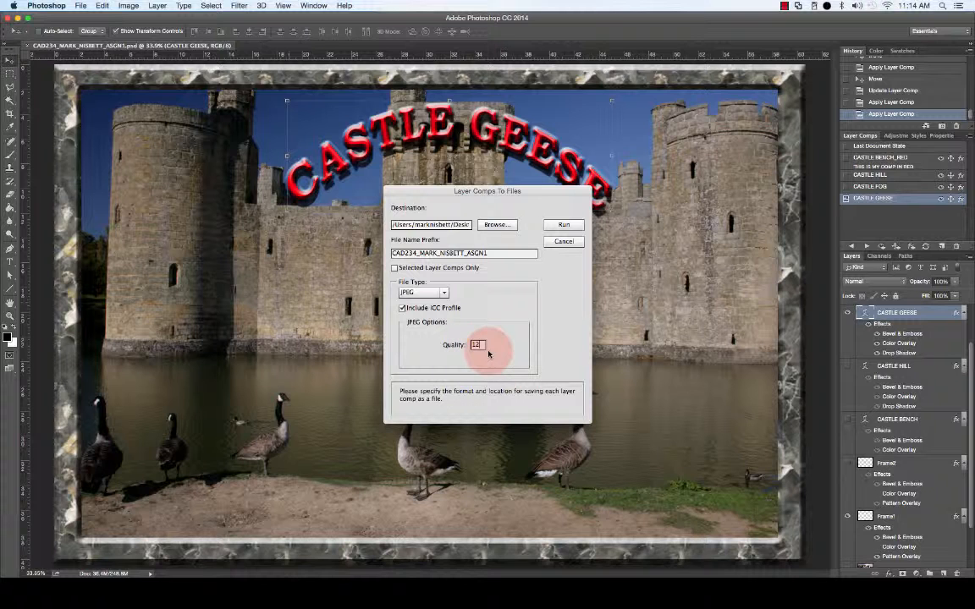
Step: Run the layer comps export and dismiss the success message
left_click(563, 225)
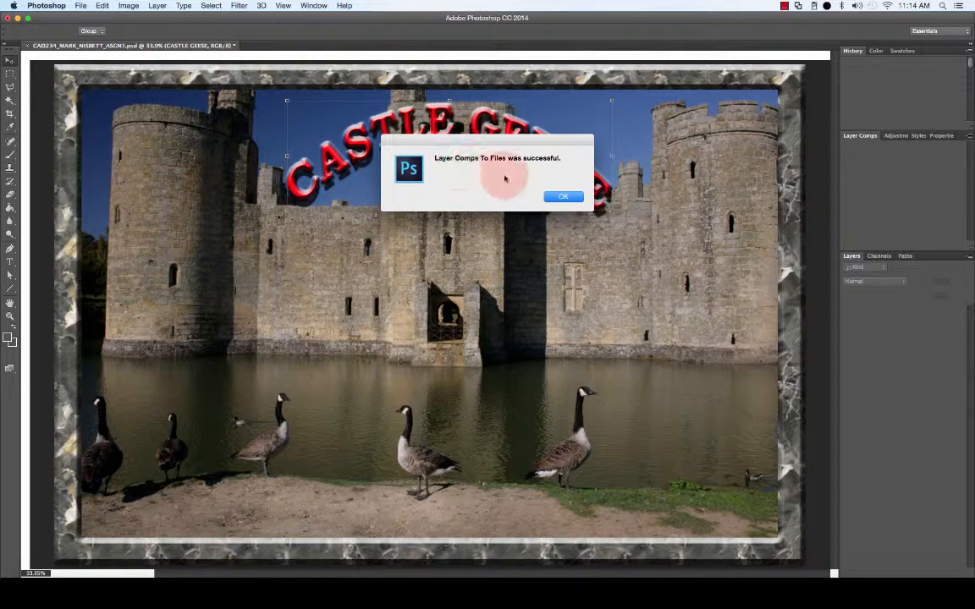
left_click(573, 198)
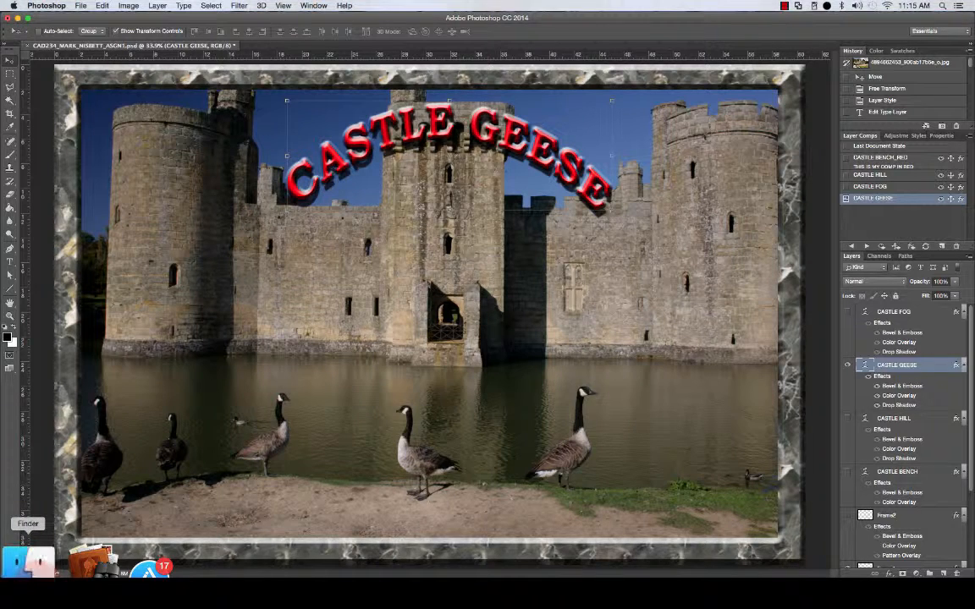
Step: In Finder, open the ASSIGNMENT1 folder on the Desktop to check the PSD and comp JPEGs
left_click(31, 562)
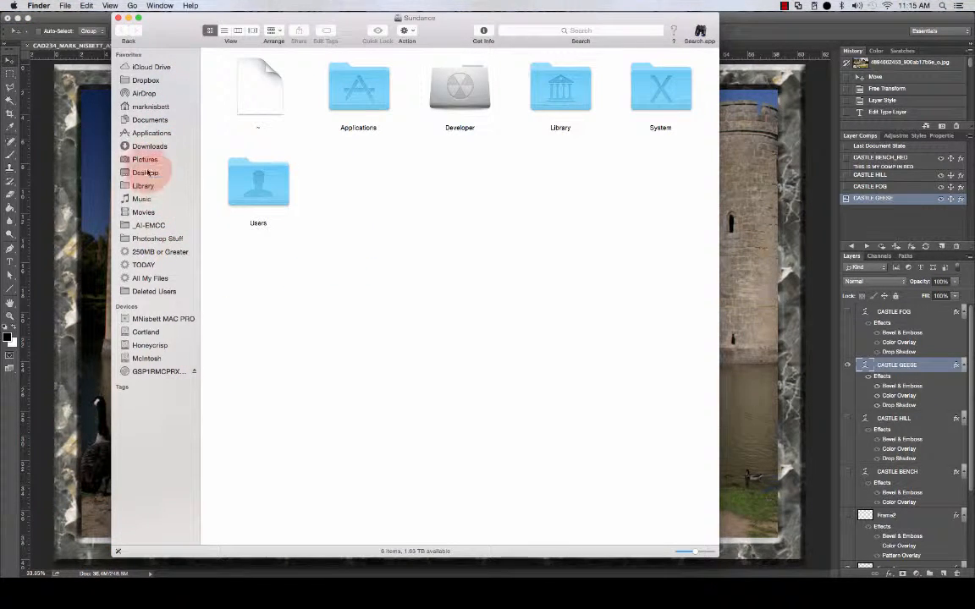
left_click(146, 172)
double_click(245, 68)
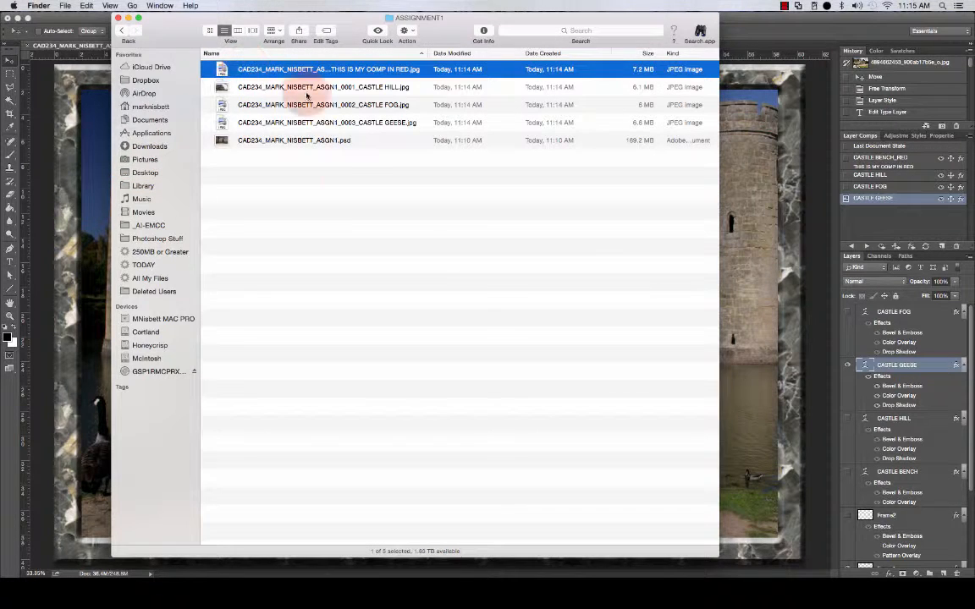